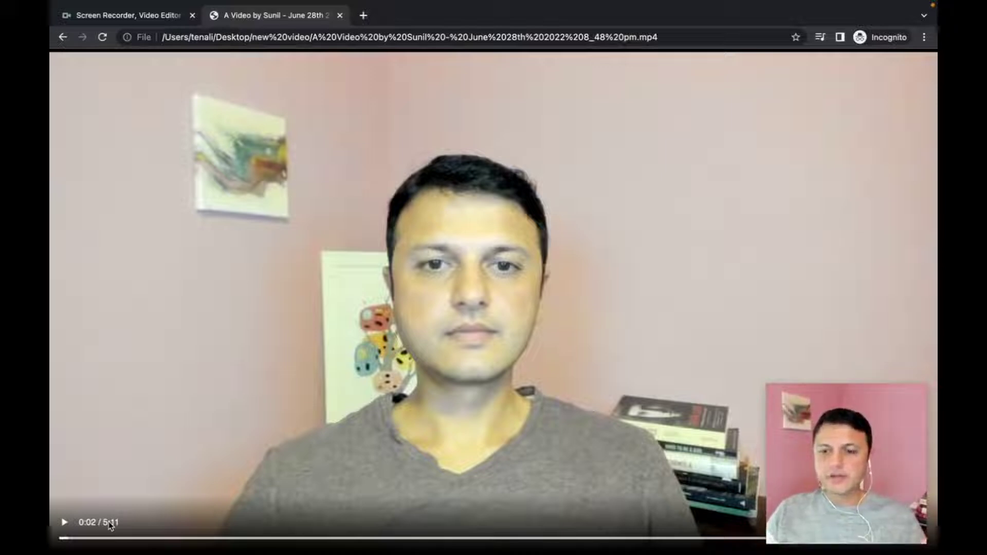
Switch from the local 5:11 MP4 tab to the Klip homepage tab at outklip.com
click(129, 16)
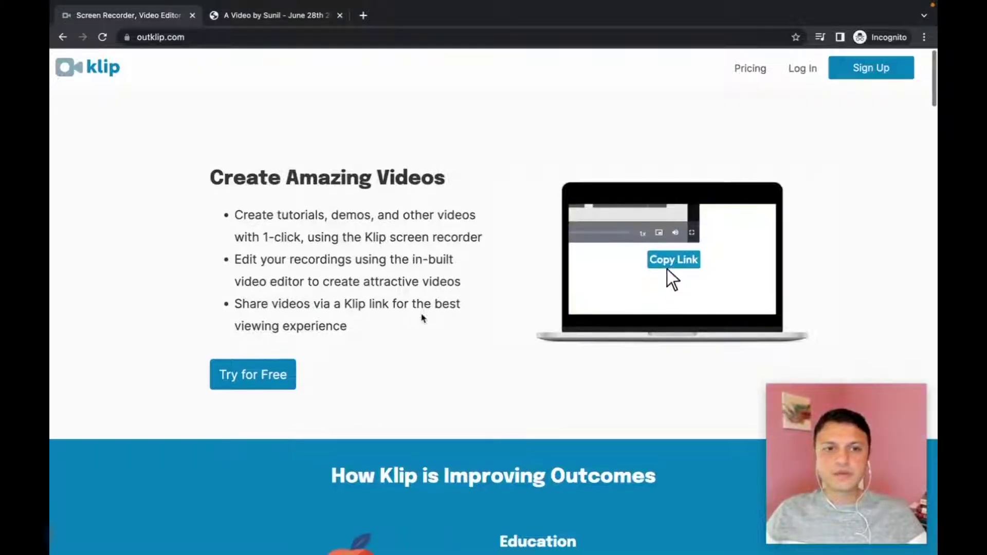
Bring up the Chrome window showing Klip's My Klips library at outklip.com/myklips
click(187, 35)
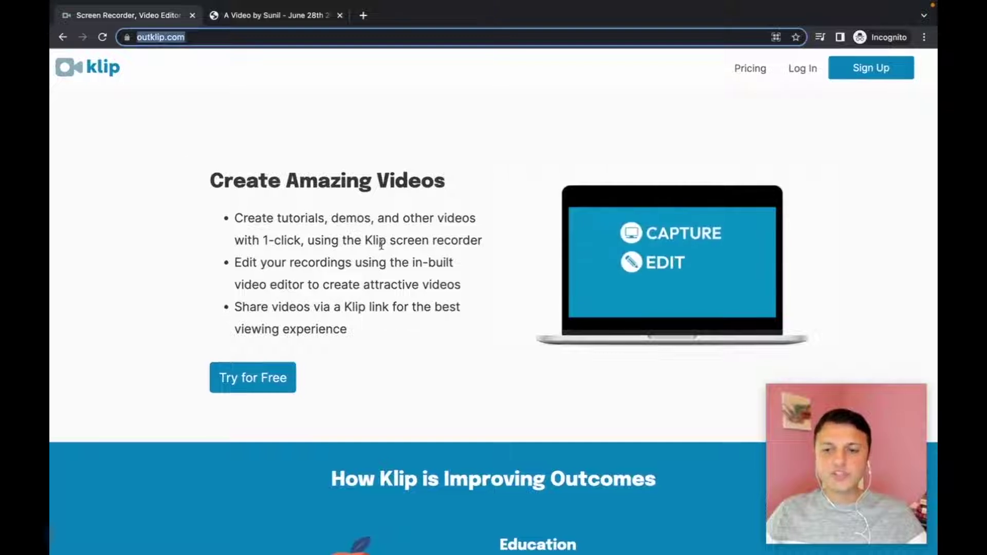
right_click(467, 521)
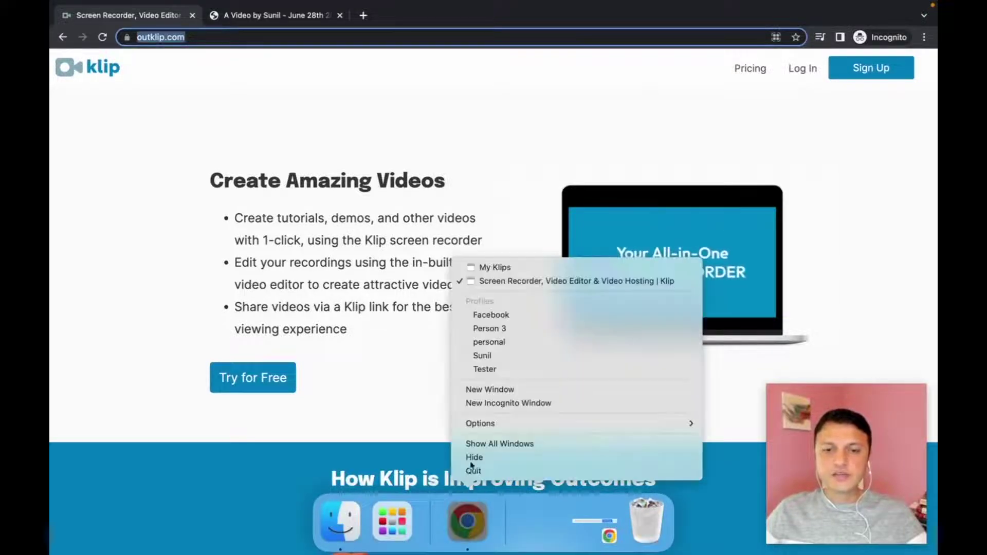
click(488, 268)
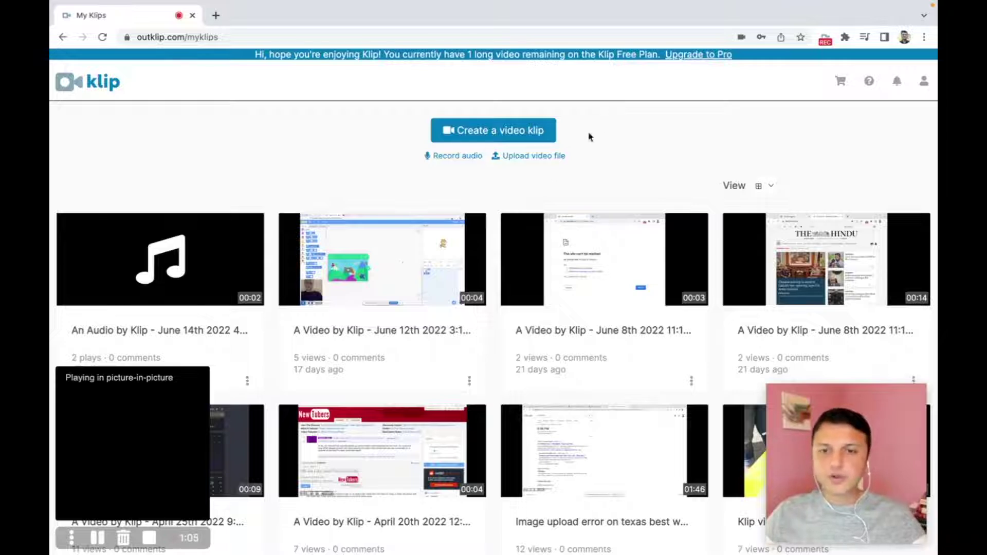
Upload the 140 MB video from the Desktop's 'new video' folder to Klip and finish
click(544, 161)
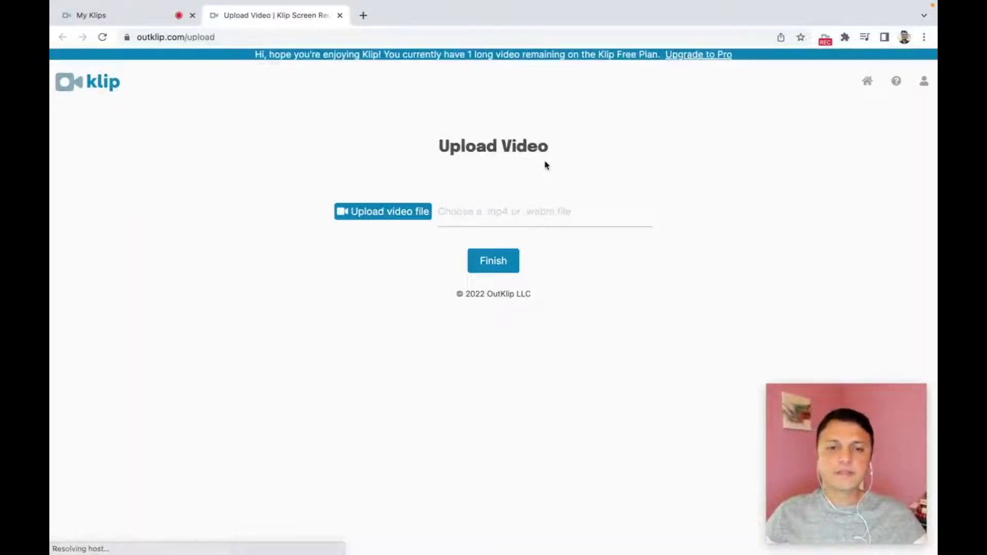
click(396, 217)
double_click(308, 209)
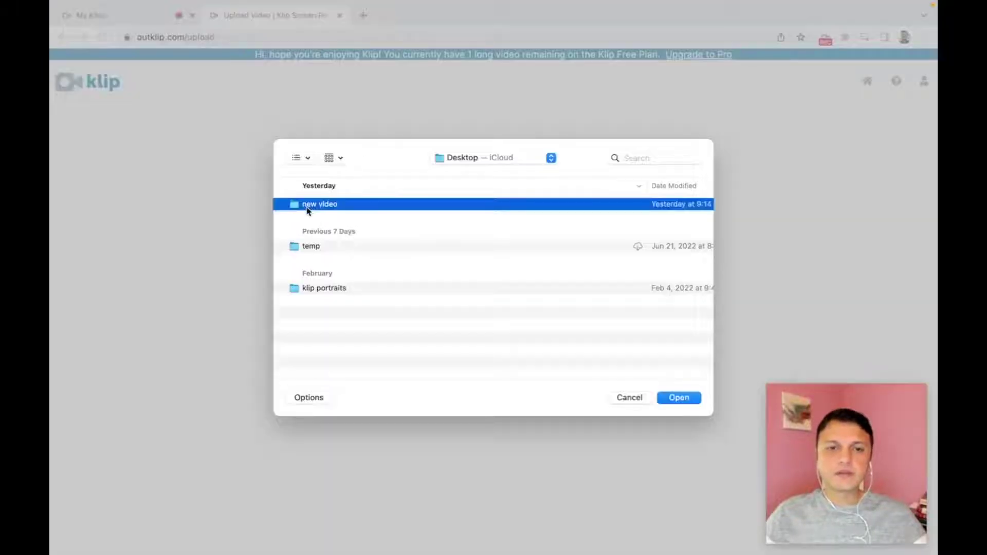
double_click(361, 204)
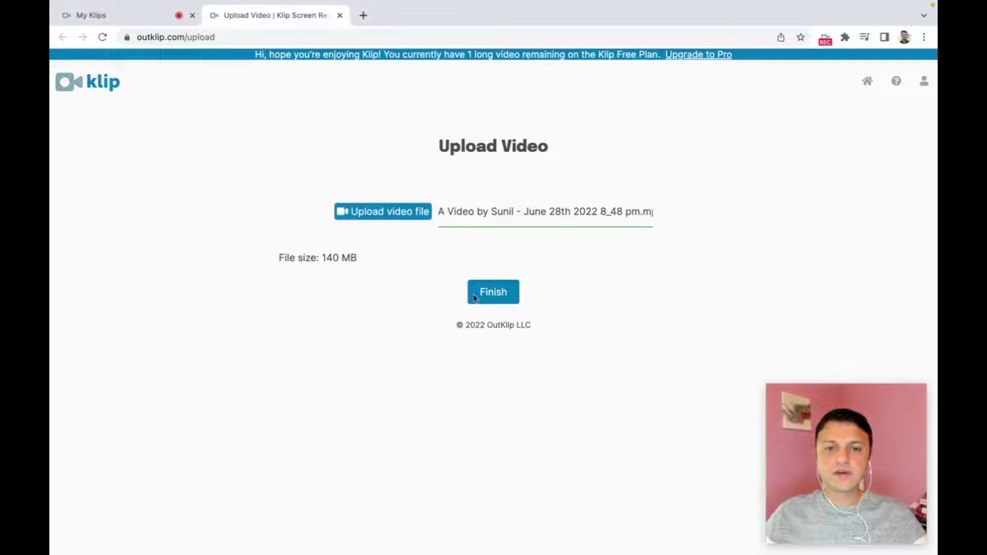
click(492, 292)
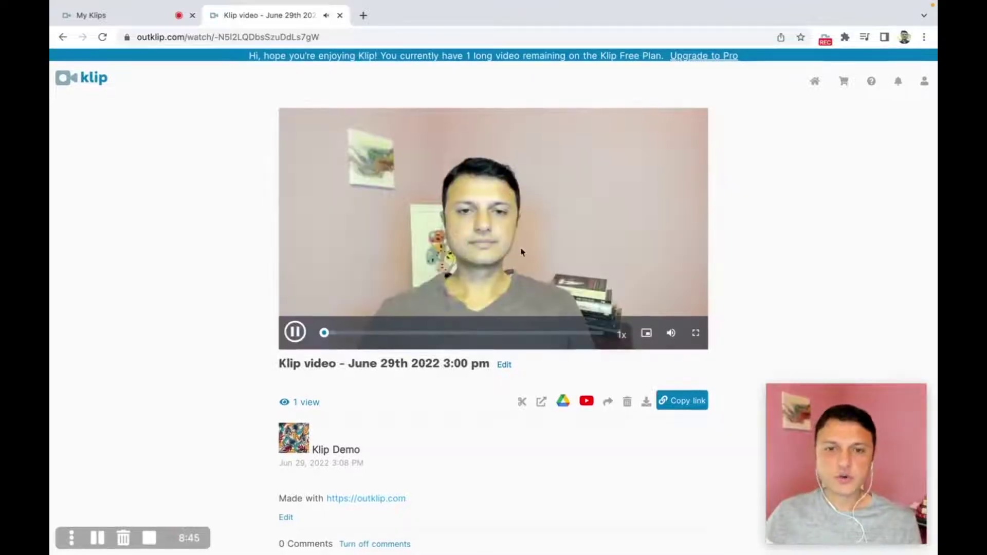
Skip the uploaded video ahead past about 1:26 and pause it on the watch page
drag(325, 333, 437, 337)
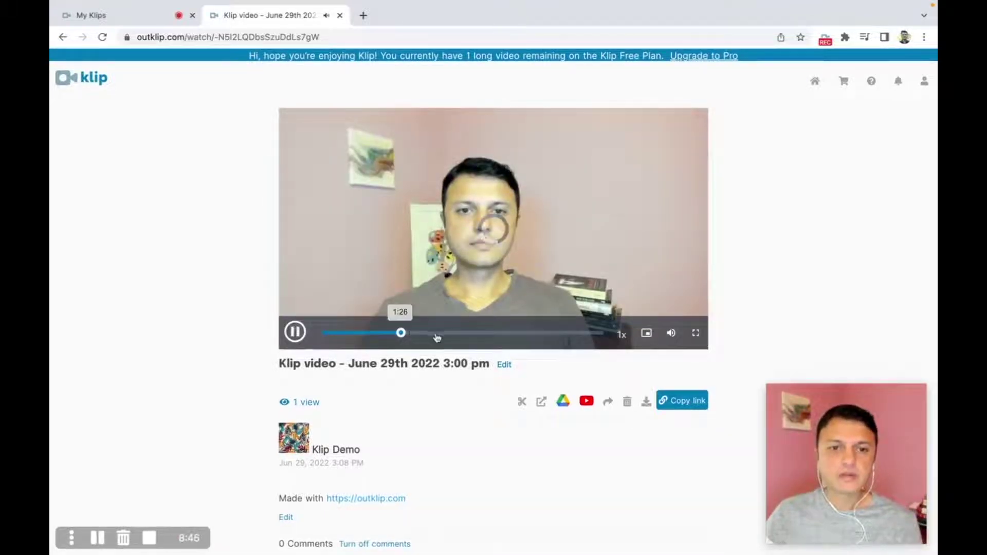
click(448, 334)
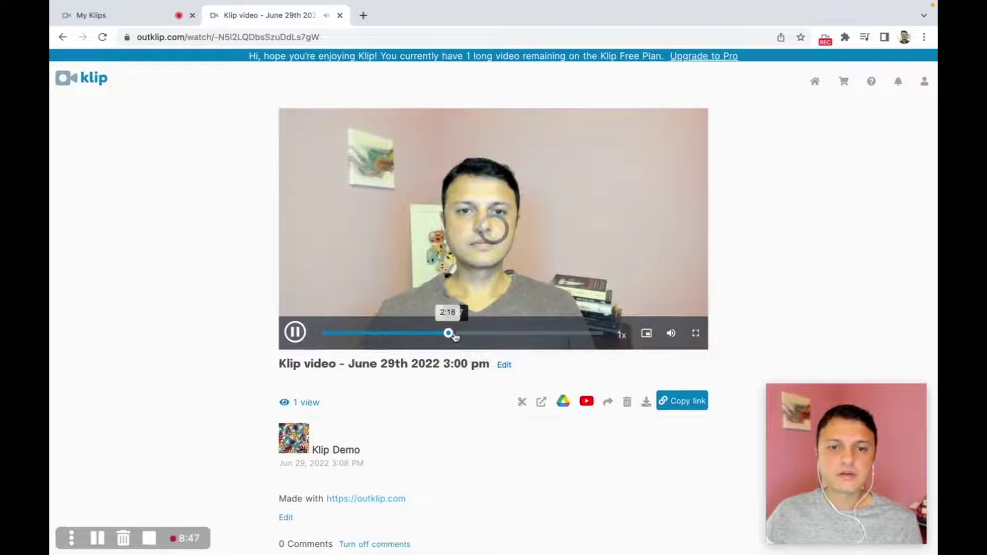
click(293, 334)
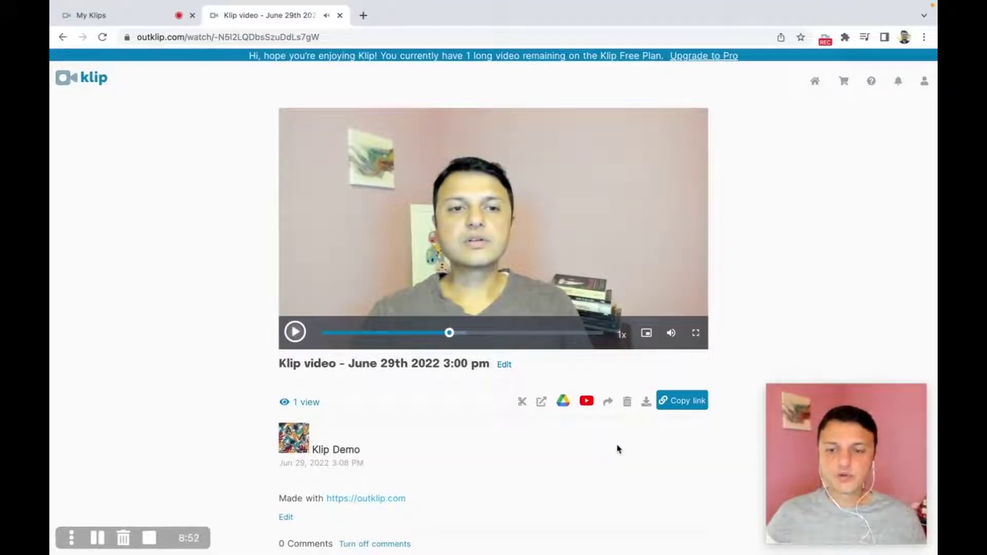
Open Trim / Cut from Video Editing Tools, showing Part 1 spanning 0:00 to 5:11
click(522, 403)
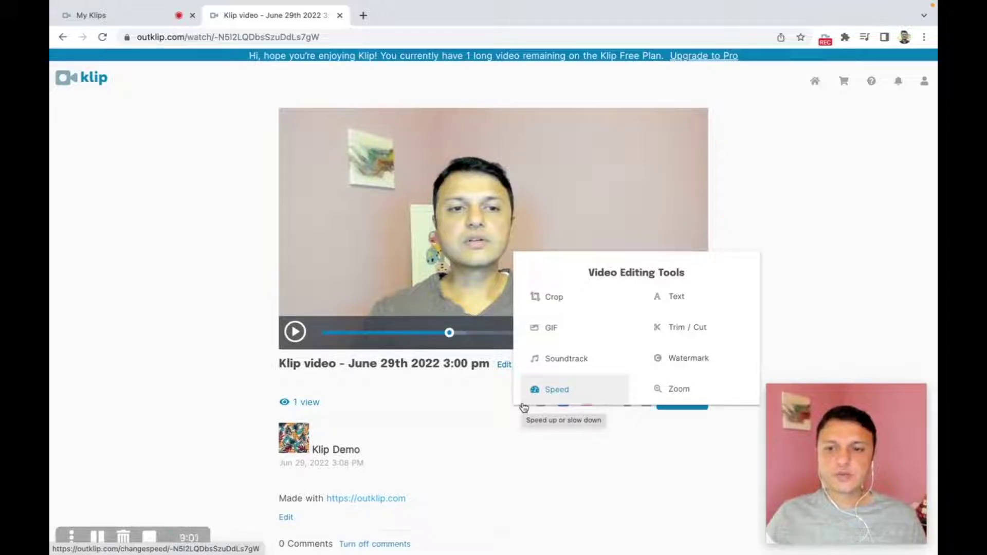
click(719, 334)
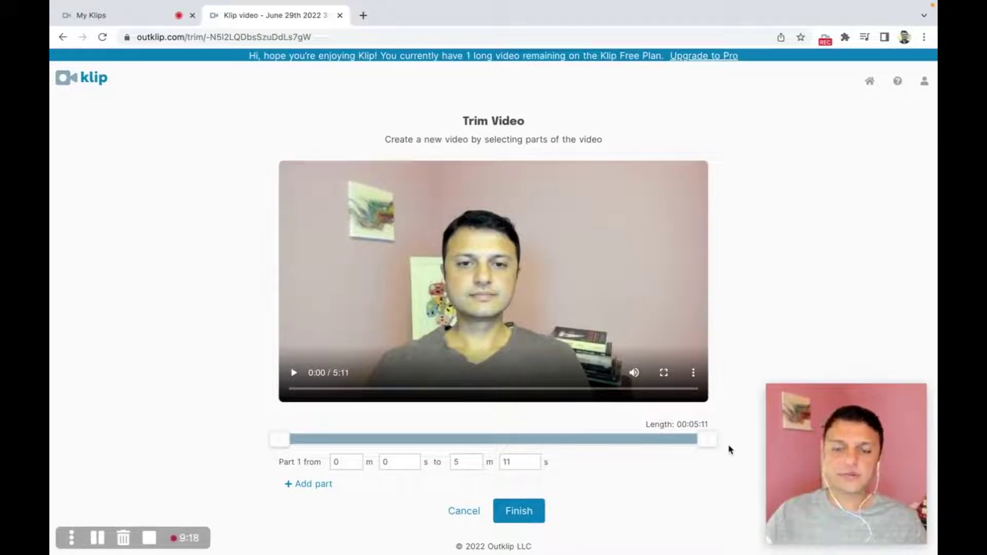
Move Part 1's end point to 1 m 51.14 s, a trimmed length of 00:01:51.14
drag(707, 440, 456, 449)
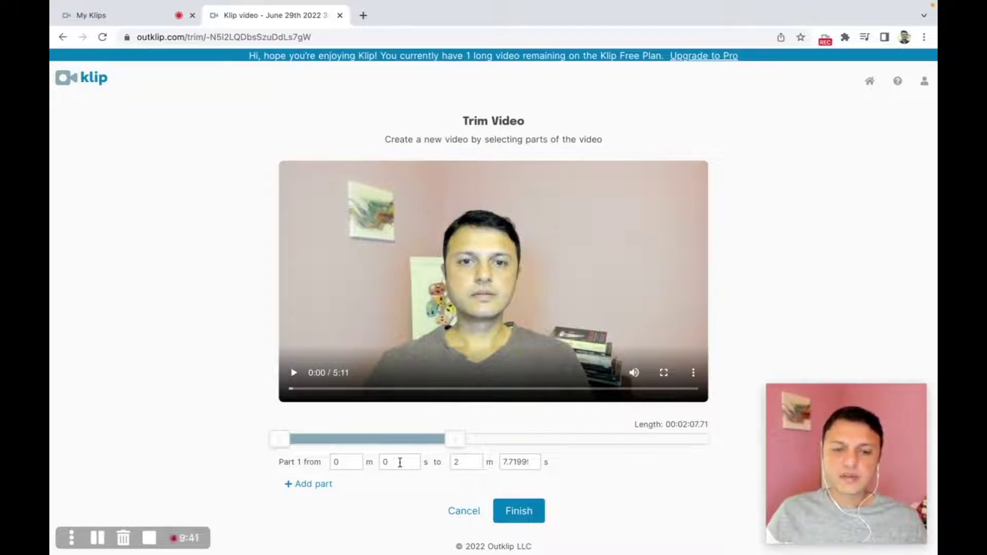
double_click(461, 462)
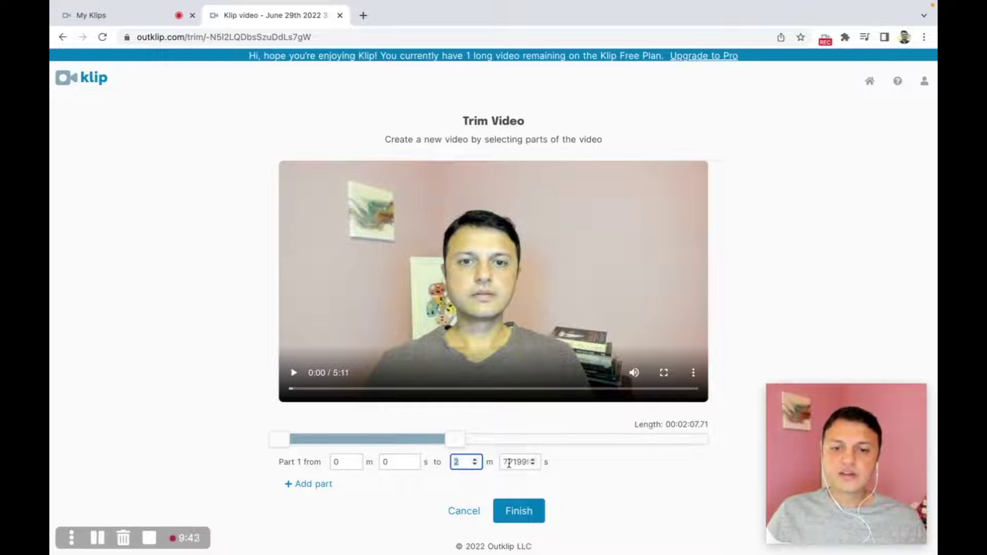
click(588, 468)
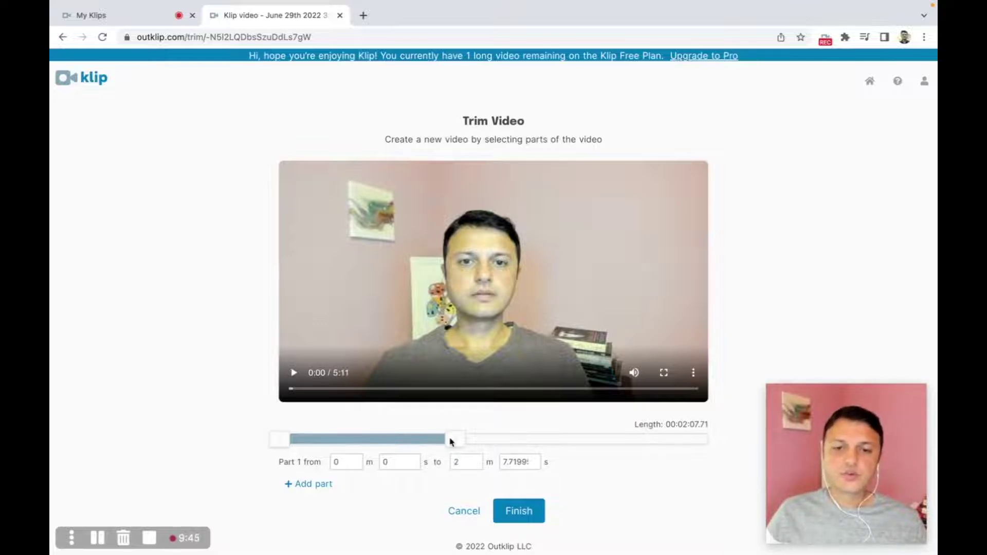
mouse_move(452, 438)
mouse_down()
mouse_move(637, 442)
mouse_move(435, 445)
mouse_up()
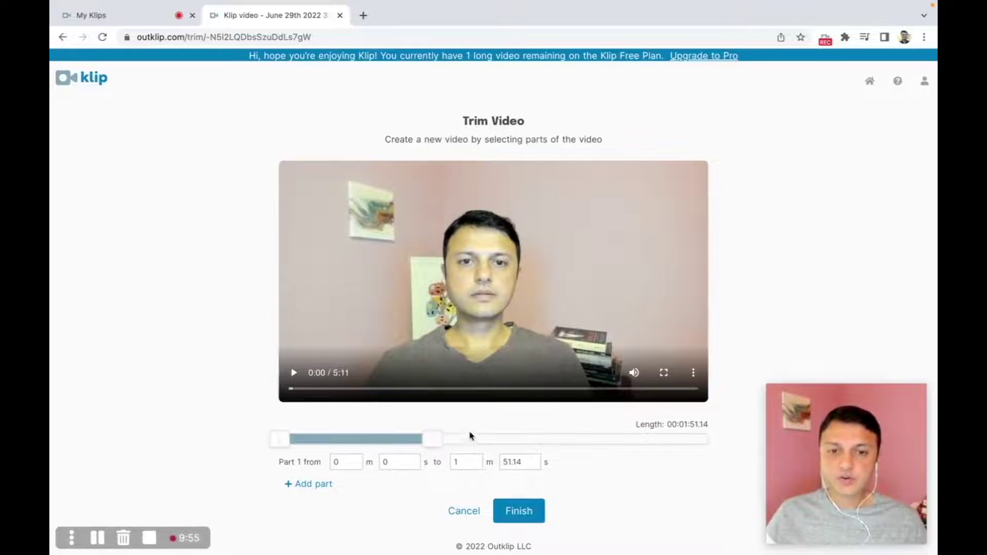
click(323, 485)
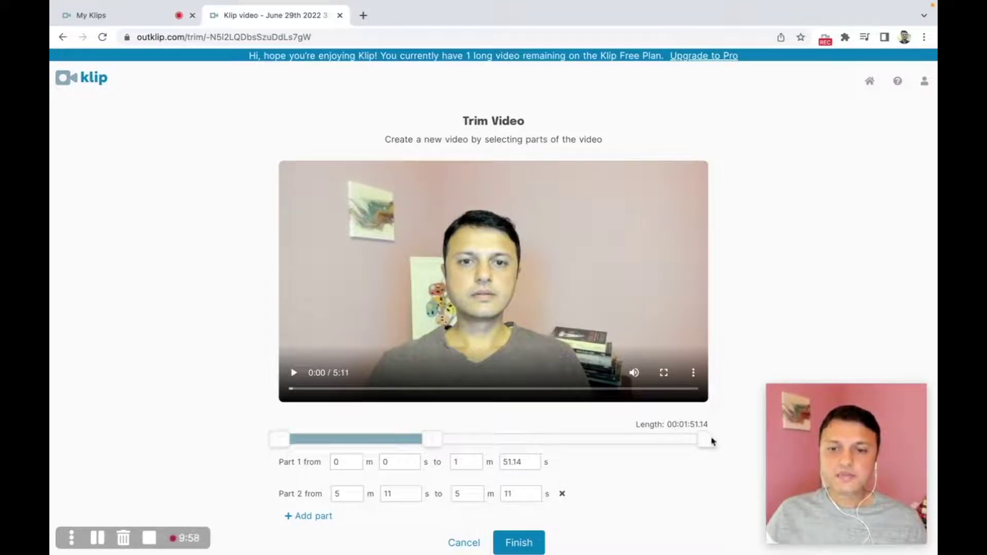
drag(711, 441, 491, 451)
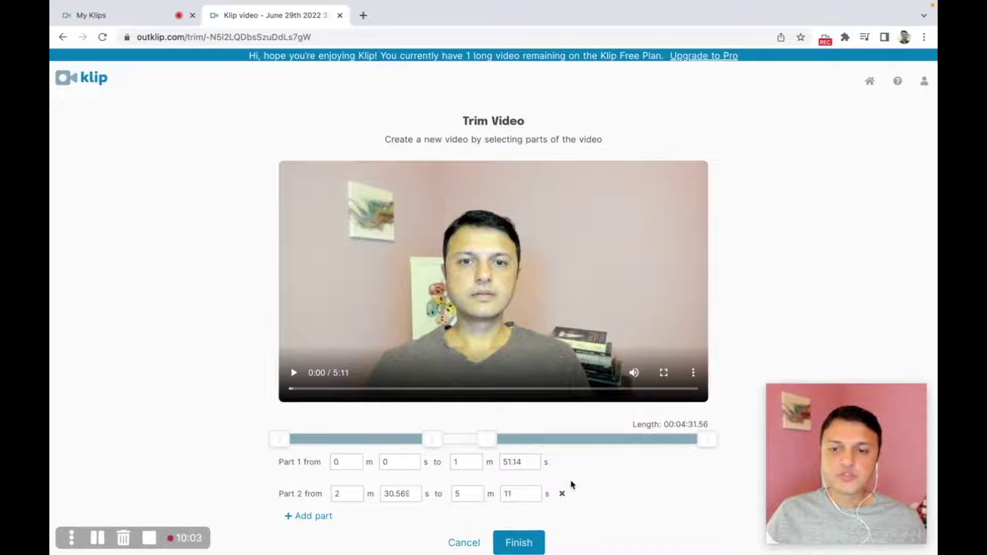
scroll(571, 483, down, 1)
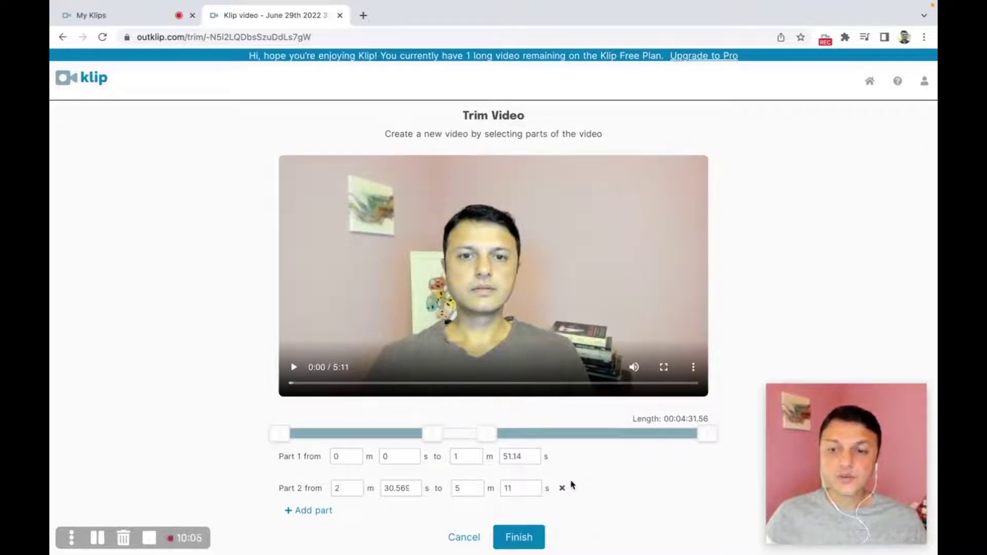
click(294, 367)
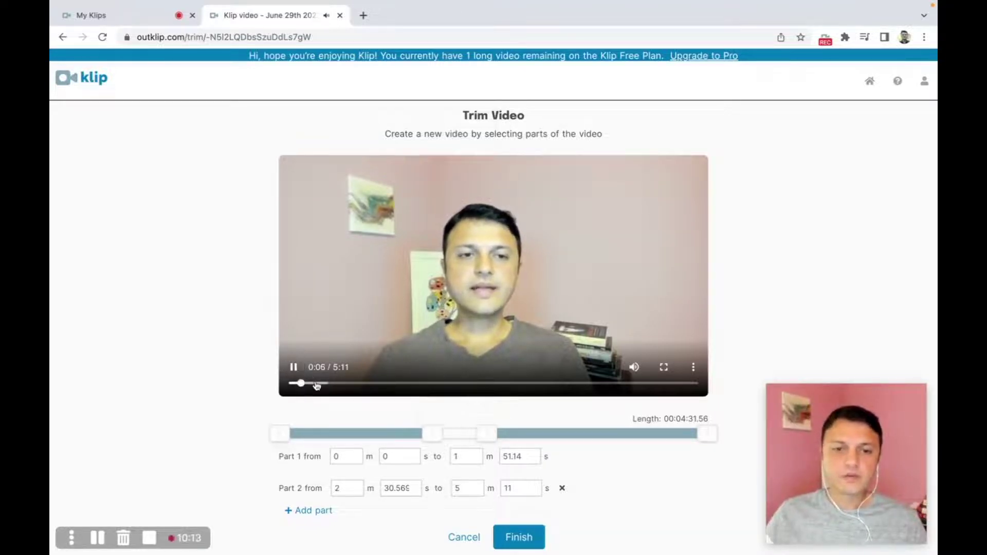
drag(317, 384, 422, 384)
click(289, 371)
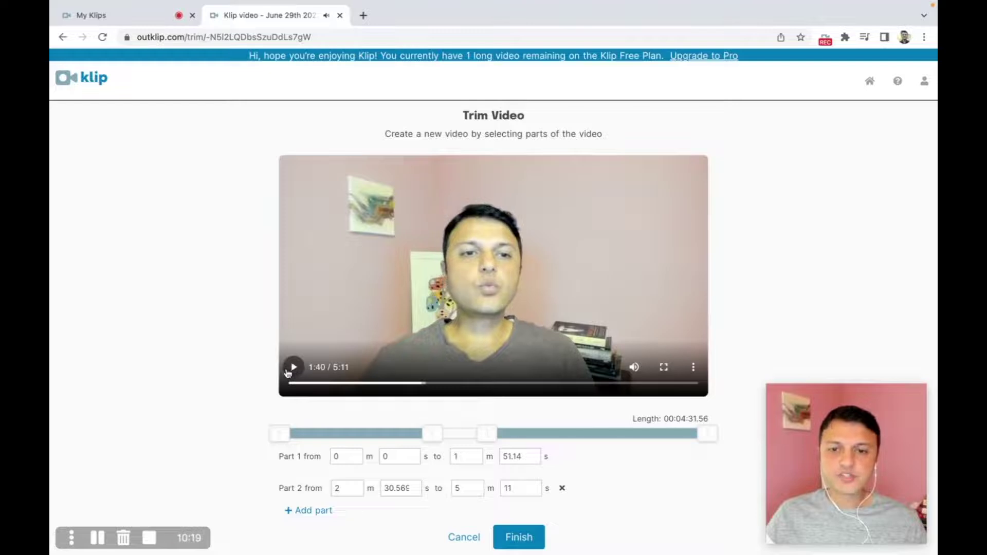
drag(681, 417, 706, 414)
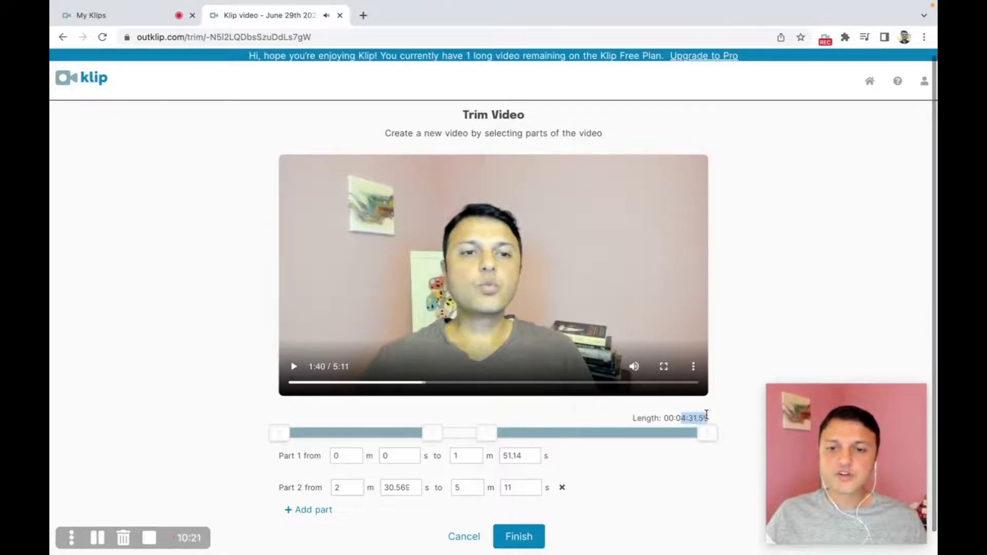
scroll(725, 407, down, 1)
click(726, 408)
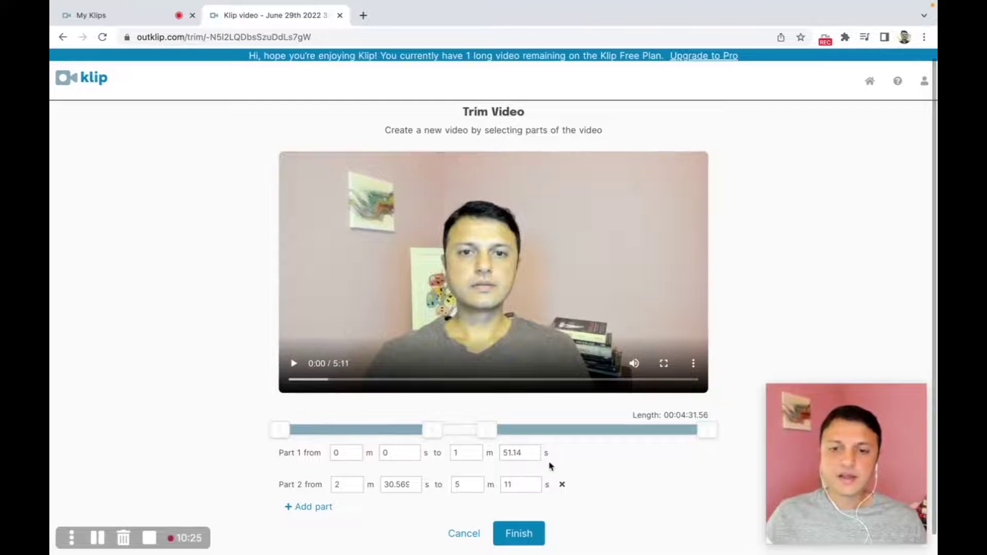
scroll(309, 488, down, 1)
Add a third part, ending Part 2 at 3 m 24.789 s and starting Part 3 at 3 m 54.819 s
click(302, 486)
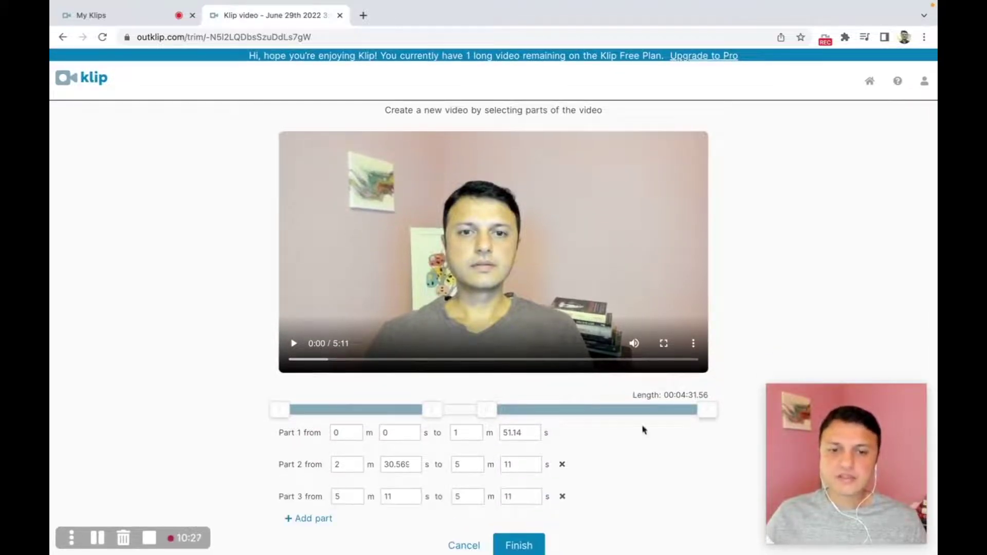
drag(706, 414, 565, 414)
drag(714, 414, 645, 415)
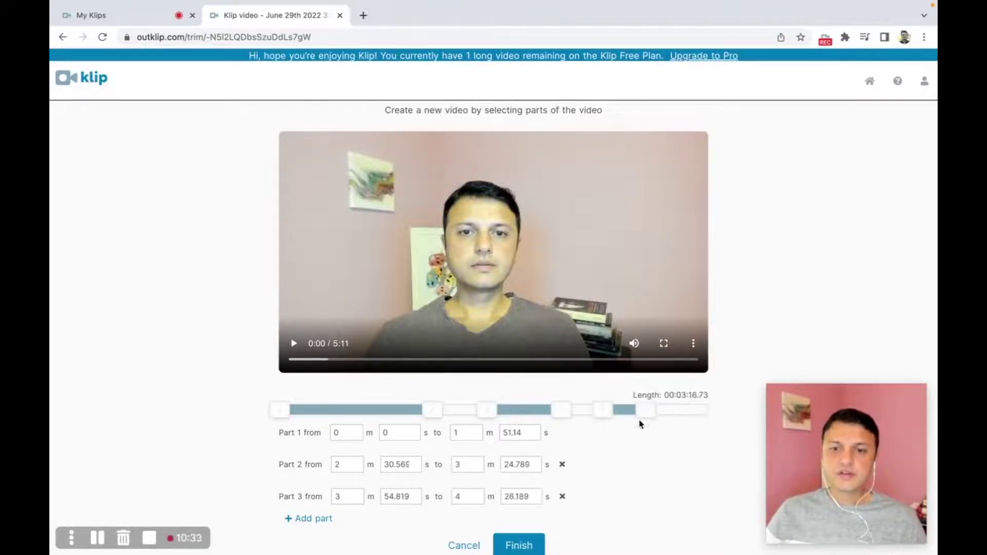
Add a fourth part starting around 4 m 51.7 s and cut Part 1 shorter
click(310, 518)
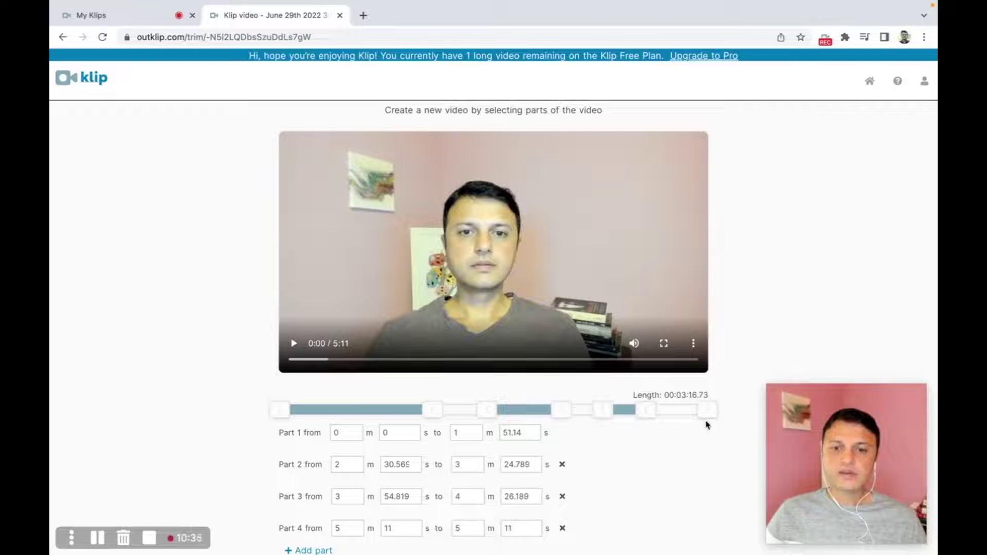
drag(707, 412, 694, 411)
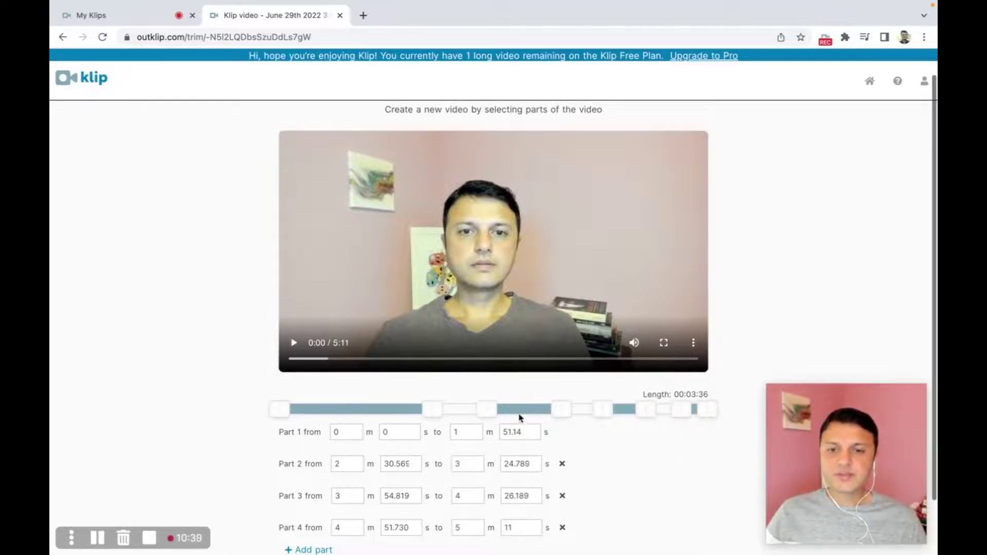
drag(432, 411, 316, 411)
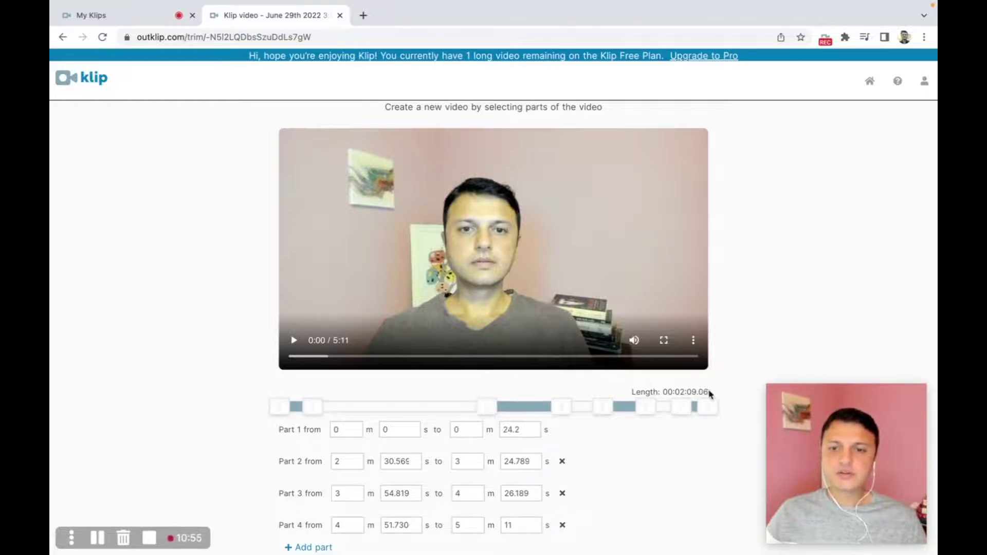
Confirm the 00:02:09.06 total with Part 1 ending at 24.2 s, then Finish the four-part trim
drag(710, 393, 682, 392)
click(668, 394)
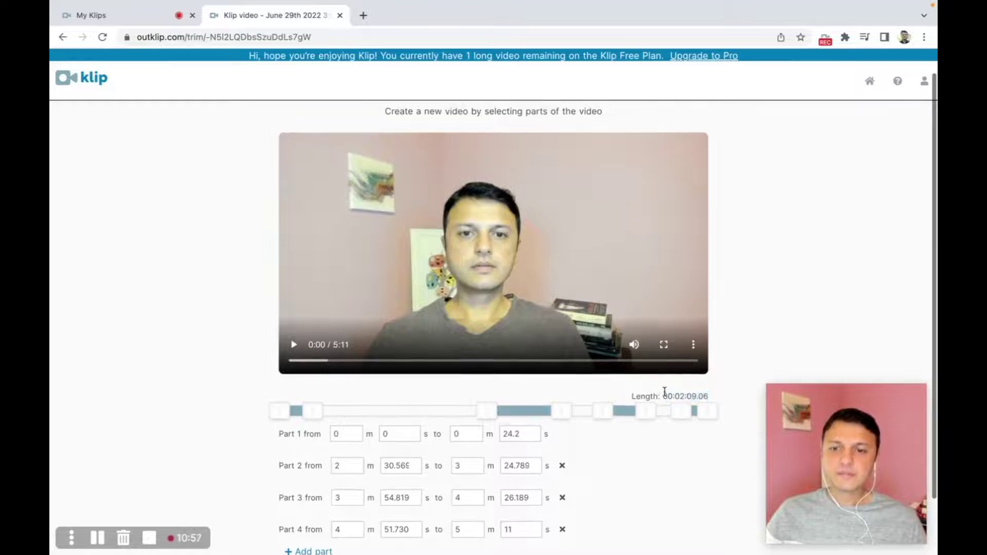
mouse_move(818, 399)
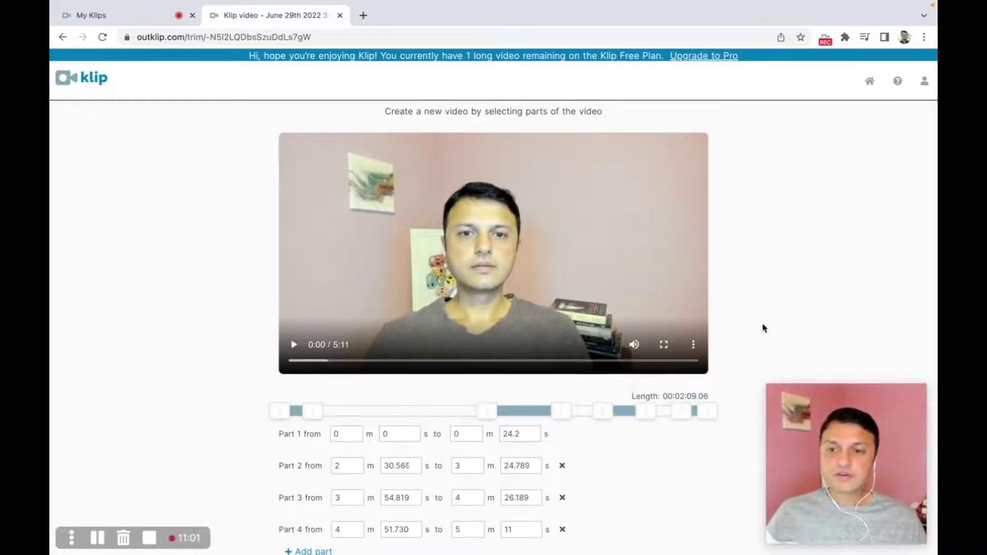
scroll(763, 326, down, 1)
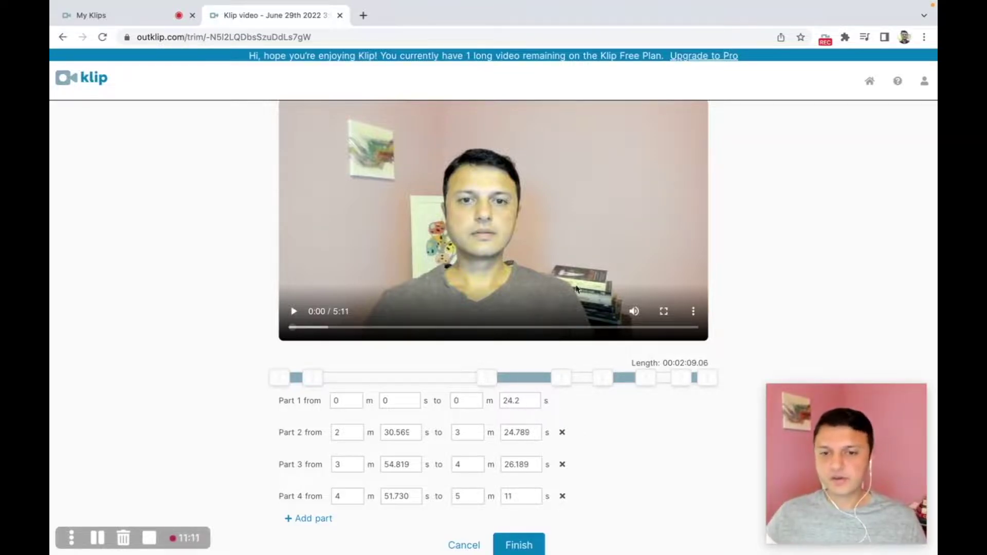
scroll(652, 432, down, 1)
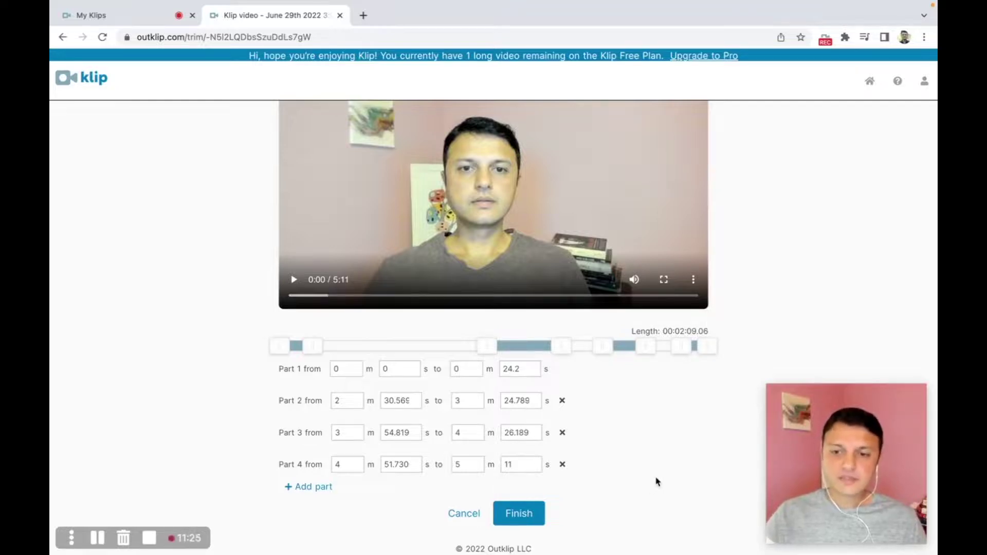
click(532, 512)
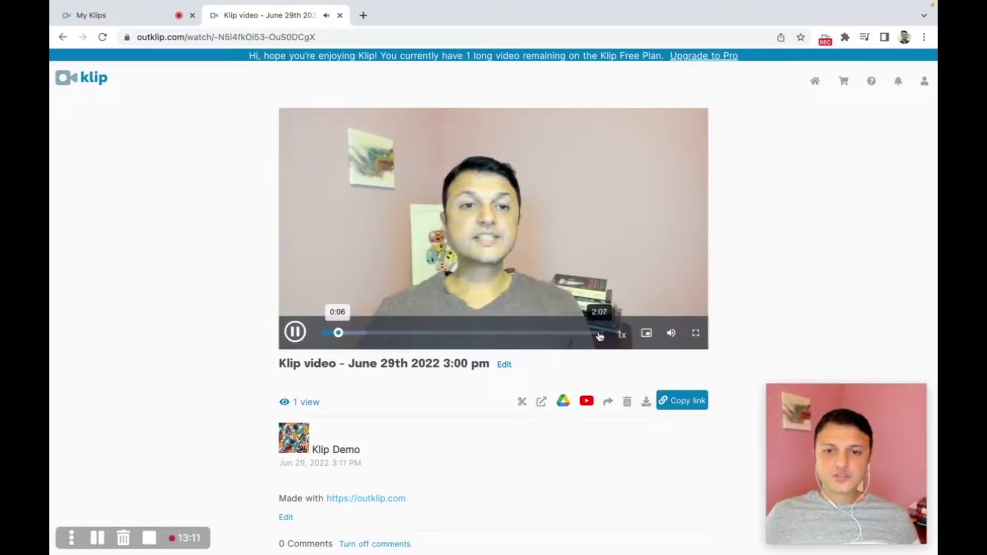
Pause and resume the trimmed 2:07 video, then jump ahead to about 0:28
click(294, 333)
click(294, 333)
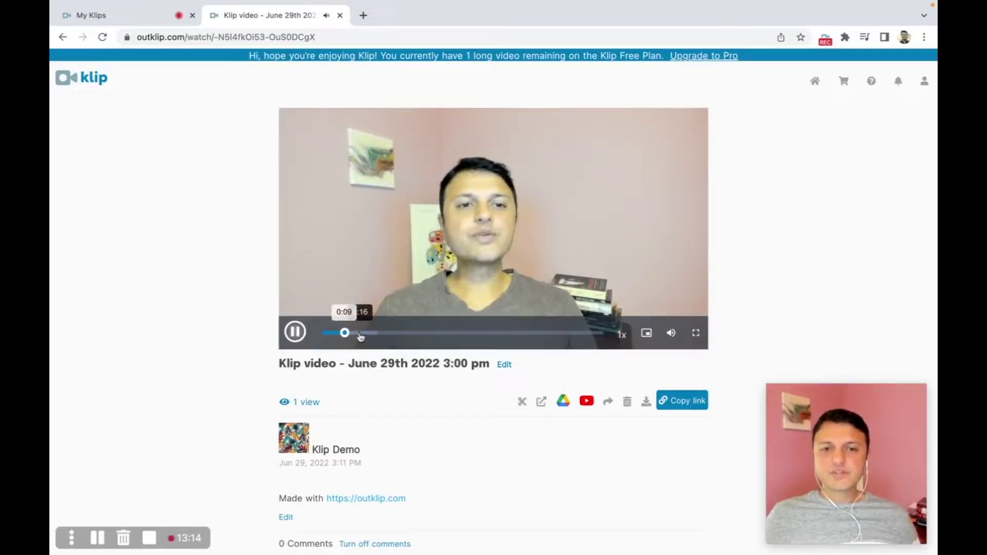
click(385, 334)
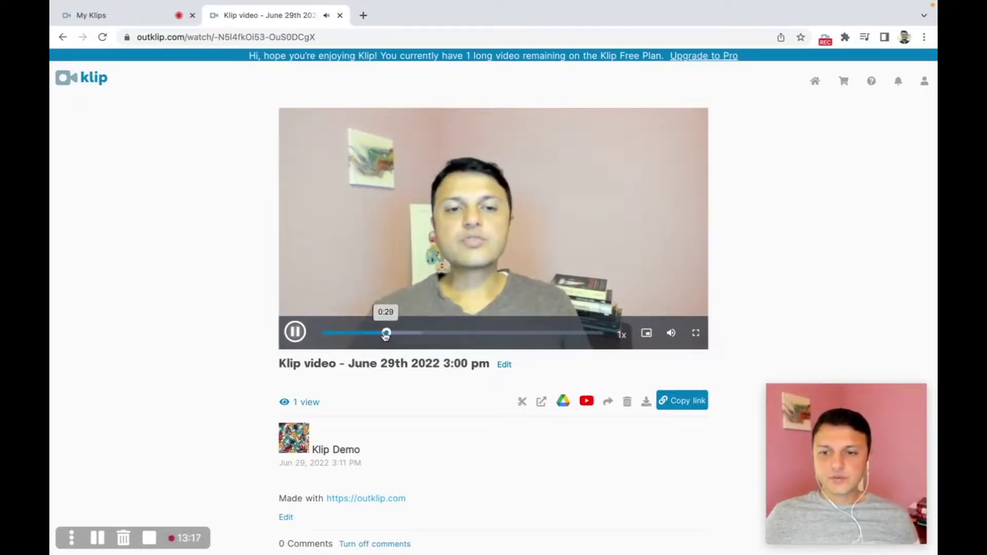